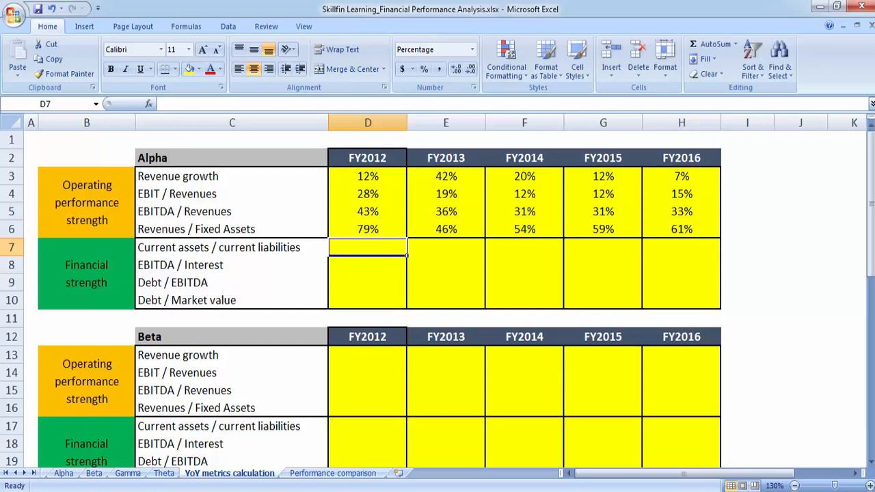
- Calculate Alpha's FY2012 current assets / current liabilities in D7 with the formula =Alpha!D12/Alpha!D13
{"action": "type", "text": "="}
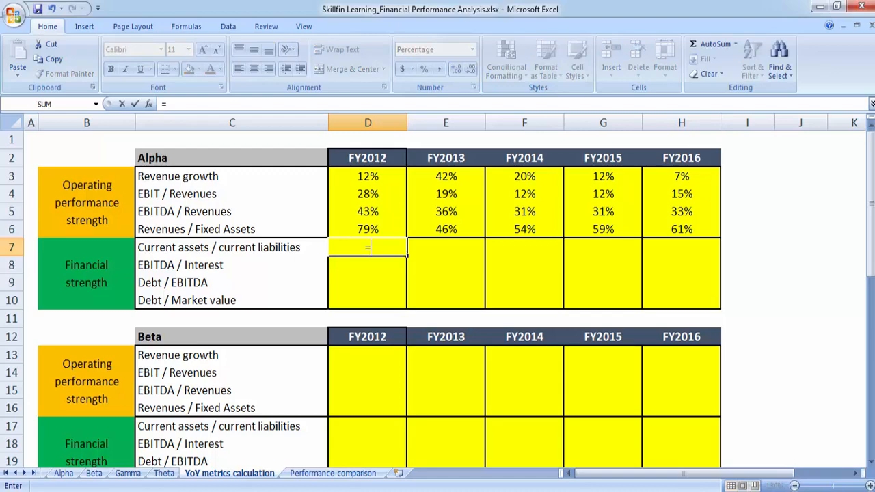
{"action": "left_click", "coordinate": [63, 473]}
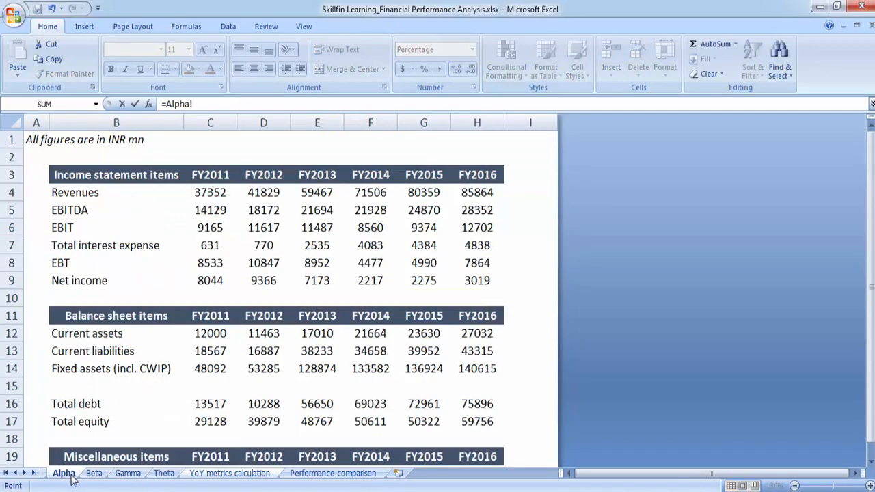
{"action": "left_click", "coordinate": [260, 335]}
{"action": "type", "text": "/"}
{"action": "left_click", "coordinate": [268, 353]}
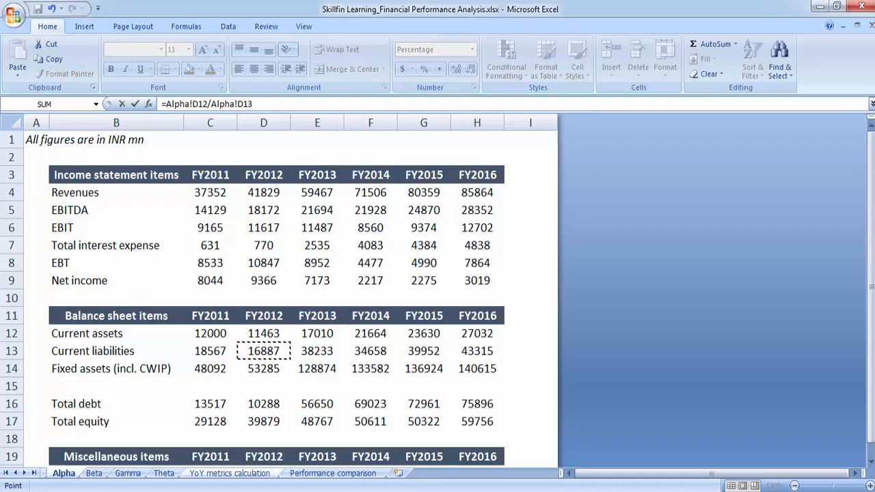
{"action": "key", "text": "Return"}
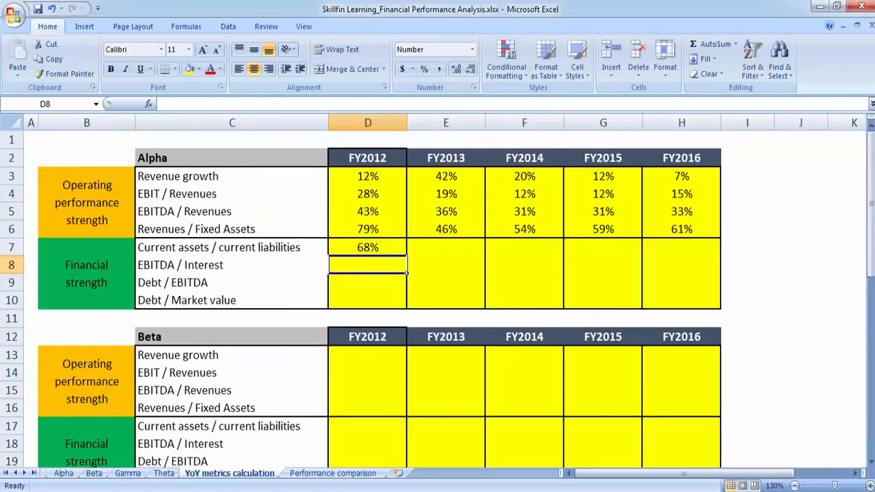
- Copy the current assets / current liabilities formula from D7 across FY2013 to FY2016 (E7:H7)
{"action": "key", "text": "Up"}
{"action": "key", "text": "ctrl+c"}
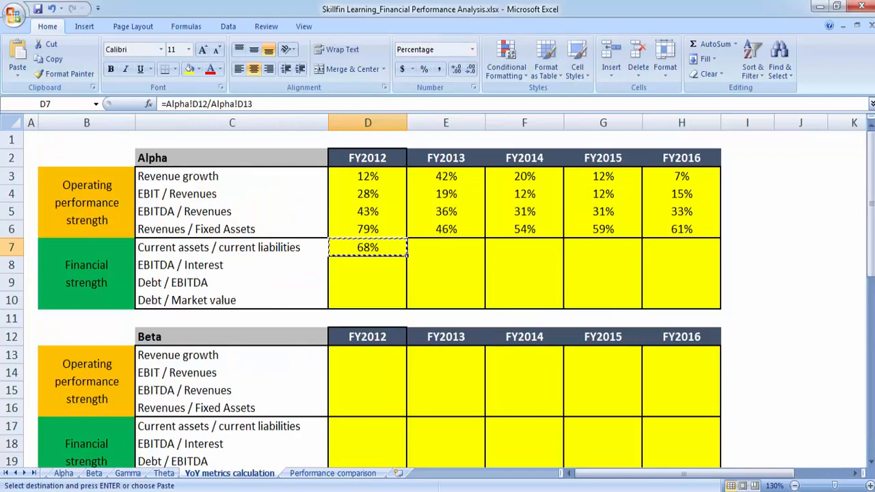
{"action": "left_click_drag", "start_coordinate": [446, 247], "coordinate": [682, 247]}
{"action": "key", "text": "Return"}
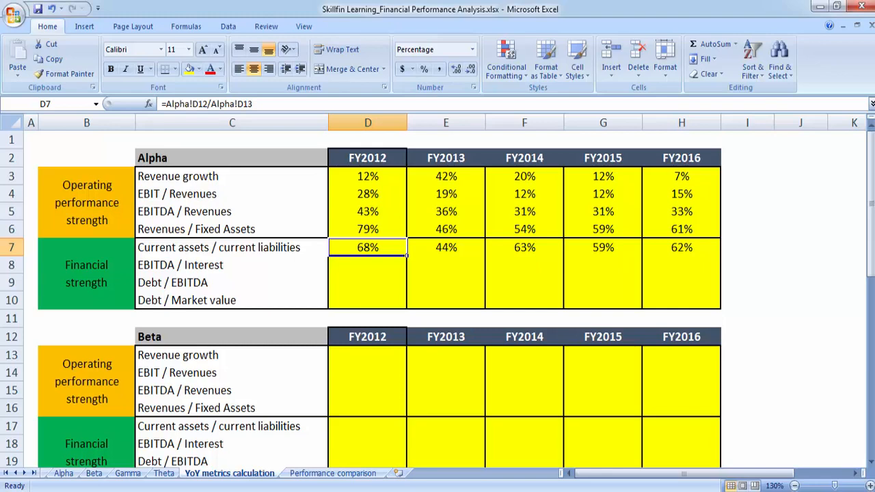
- Calculate Alpha's FY2012 EBITDA / Interest in D8 with the formula =Alpha!D5/Alpha!D7
{"action": "left_click", "coordinate": [227, 268]}
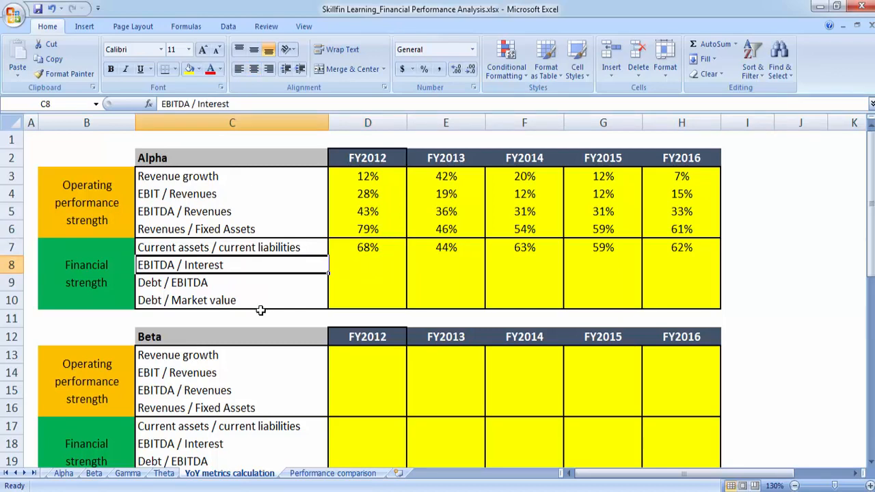
{"action": "left_click", "coordinate": [359, 266]}
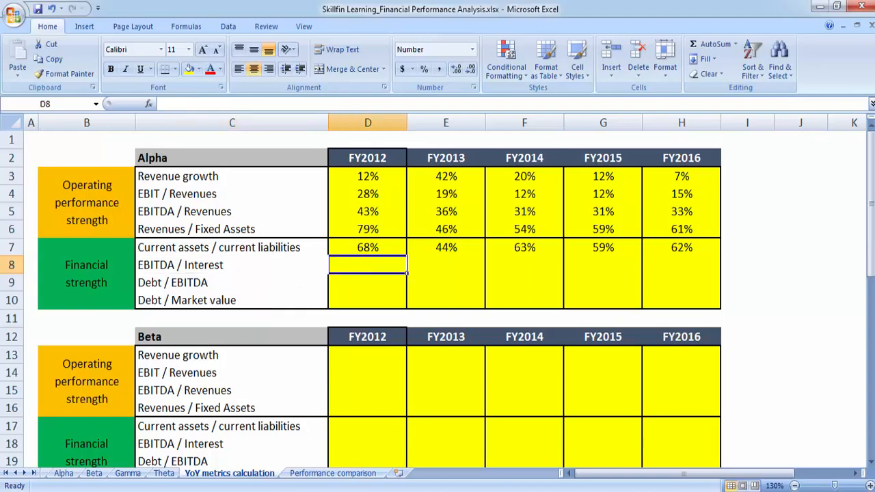
{"action": "type", "text": "="}
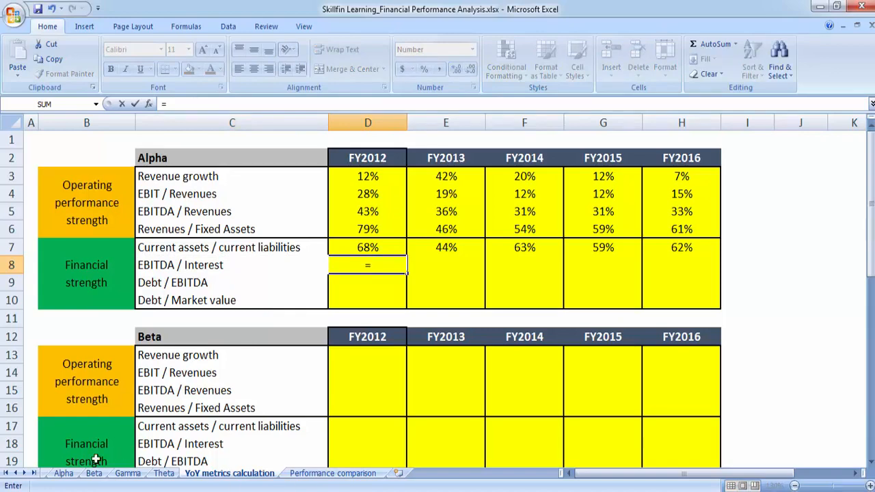
{"action": "left_click", "coordinate": [63, 473]}
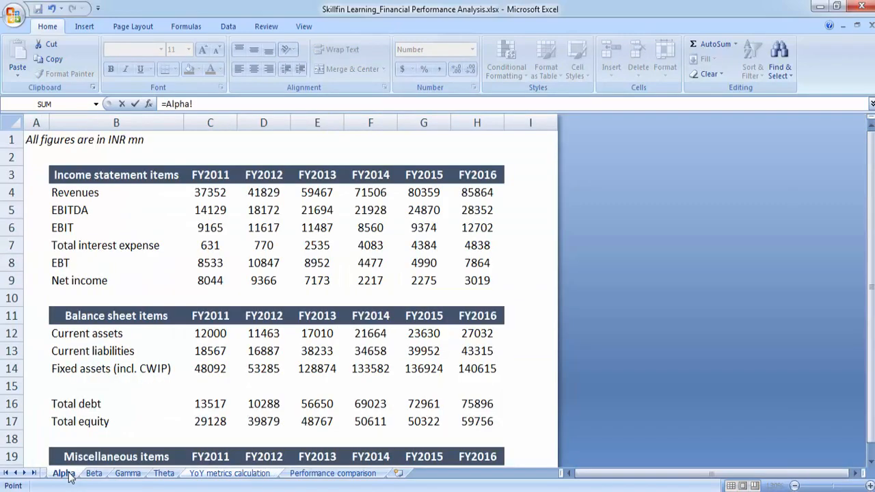
{"action": "left_click", "coordinate": [265, 210]}
{"action": "type", "text": "/"}
{"action": "left_click", "coordinate": [269, 245]}
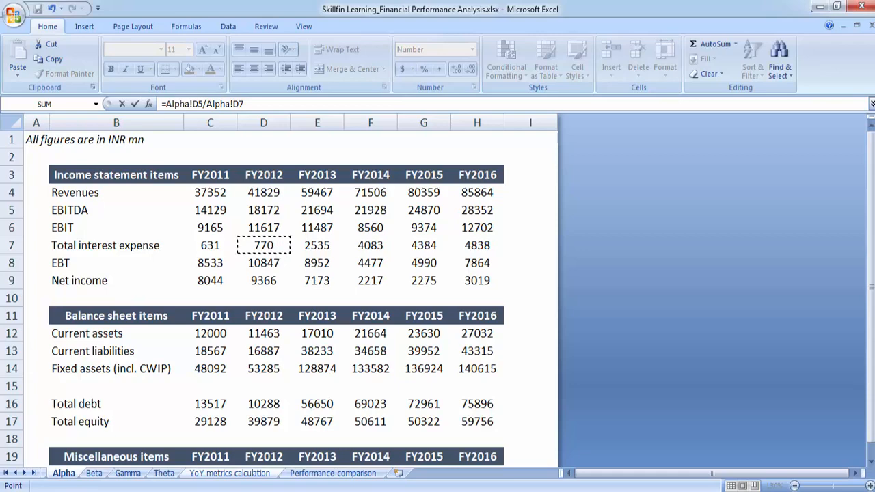
{"action": "key", "text": "Return"}
- Copy the EBITDA / Interest formula from D8 across FY2013 to FY2016 (E8:H8)
{"action": "key", "text": "Up"}
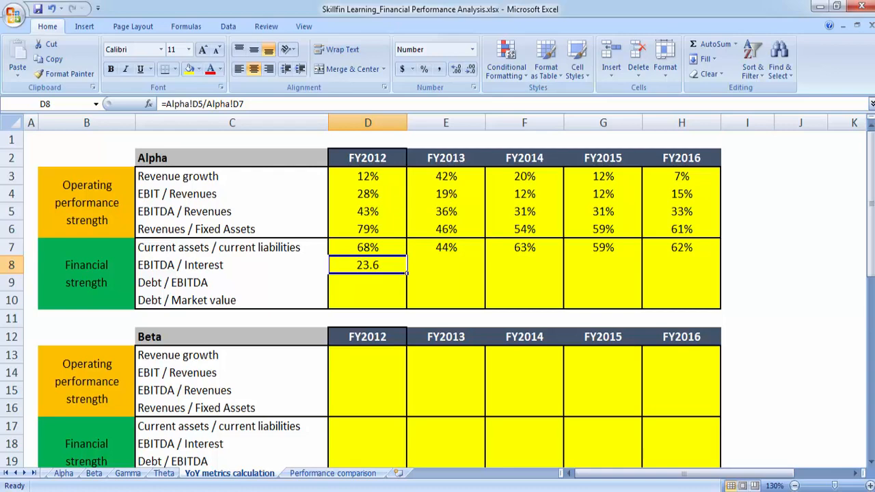
{"action": "key", "text": "ctrl+c"}
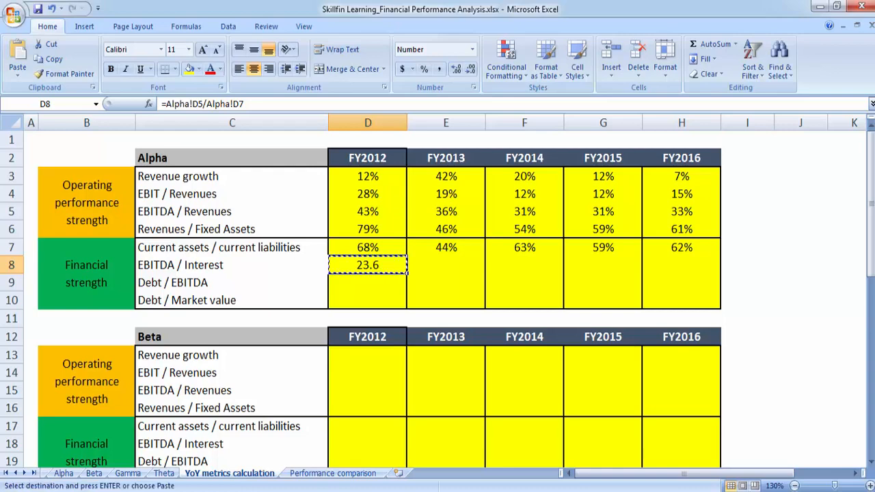
{"action": "left_click_drag", "start_coordinate": [446, 265], "coordinate": [681, 265]}
{"action": "key", "text": "ctrl+v"}
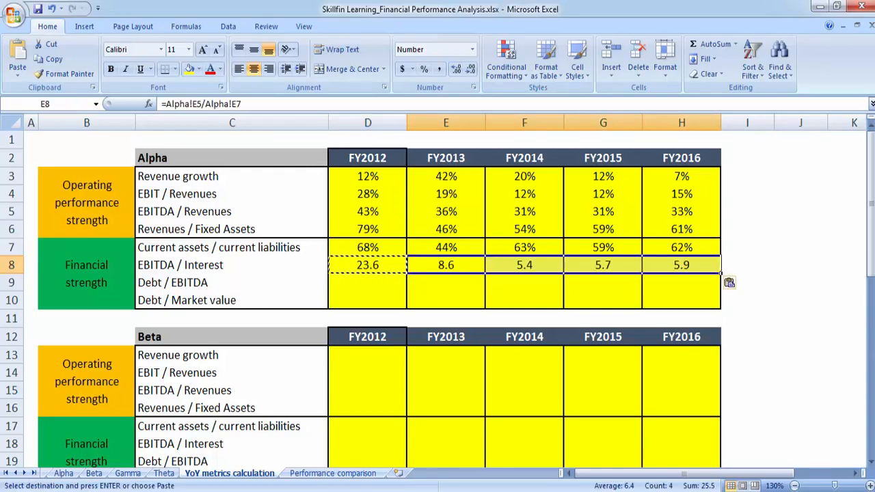
{"action": "key", "text": "Escape"}
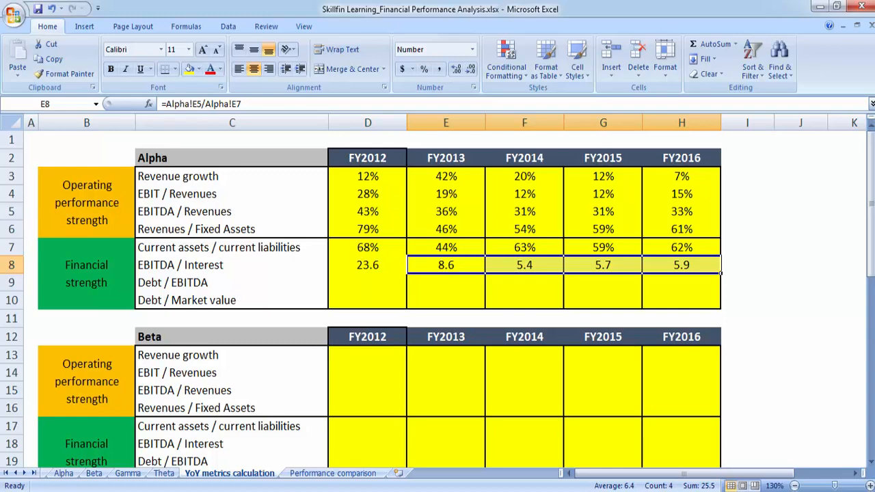
- Calculate Alpha's FY2012 Debt / EBITDA in D9 with the formula =Alpha!D16/Alpha!D5
{"action": "left_click", "coordinate": [346, 284]}
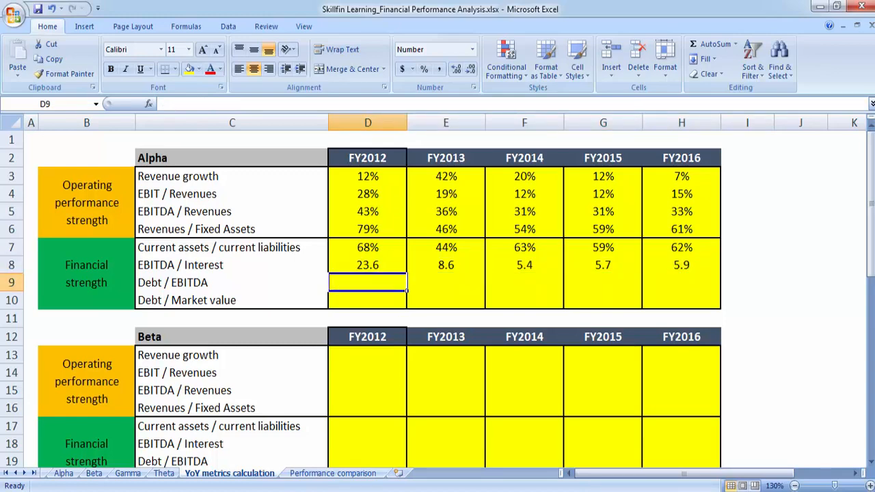
{"action": "type", "text": "="}
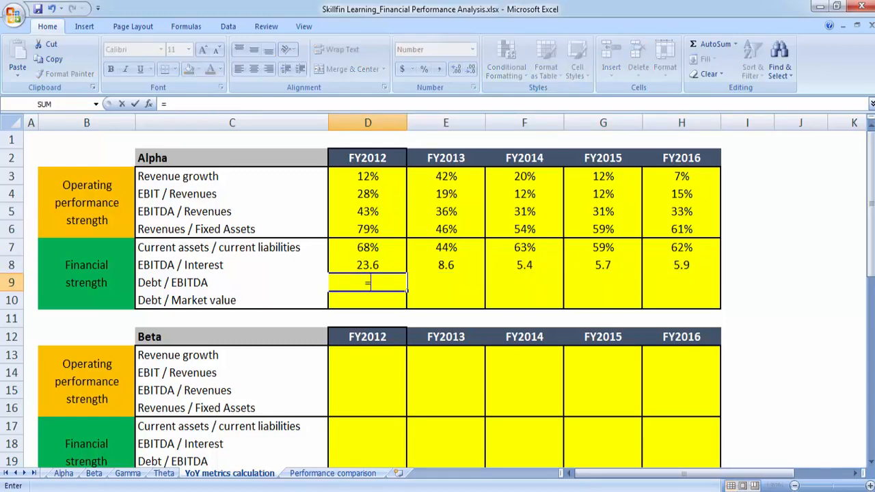
{"action": "left_click", "coordinate": [63, 473]}
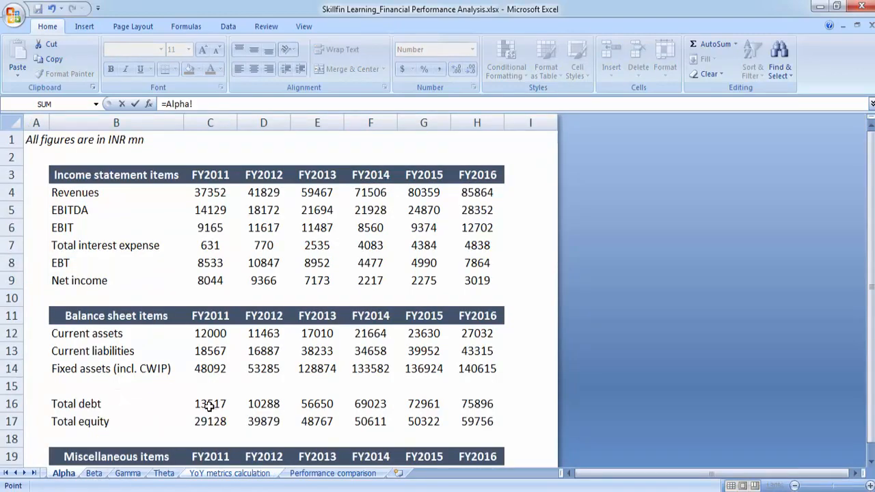
{"action": "left_click", "coordinate": [263, 403]}
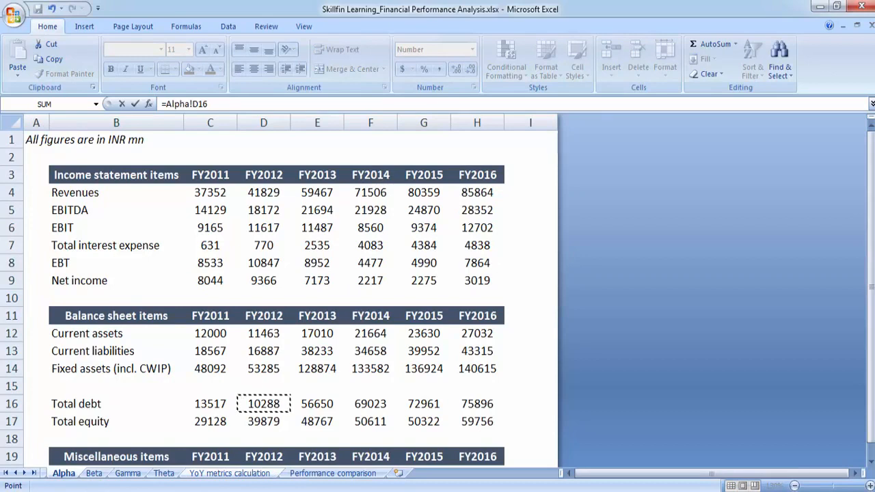
{"action": "type", "text": "/"}
{"action": "left_click", "coordinate": [264, 210]}
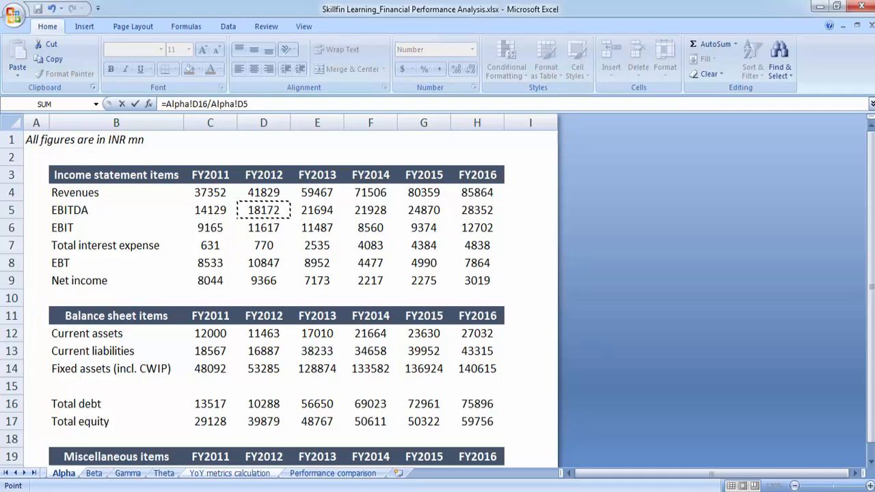
{"action": "key", "text": "ctrl+Return"}
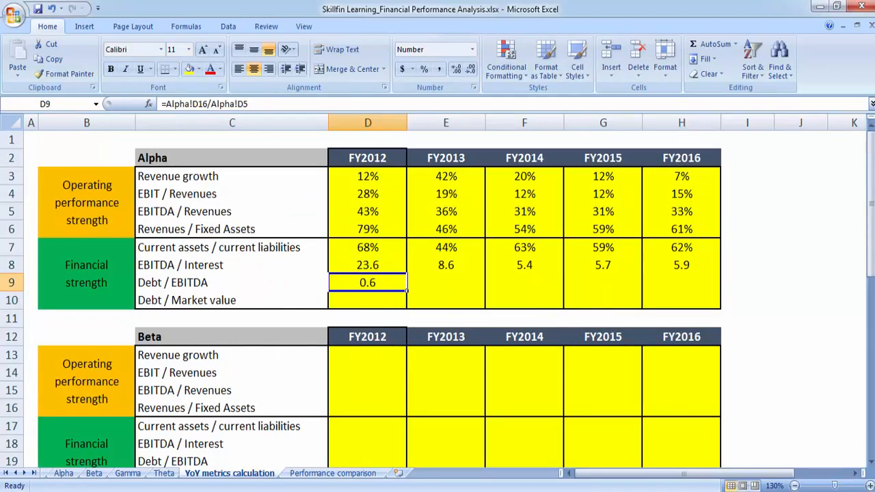
- Copy the Debt / EBITDA formula from D9 across FY2013 to FY2016 (E9:H9)
{"action": "key", "text": "ctrl+c"}
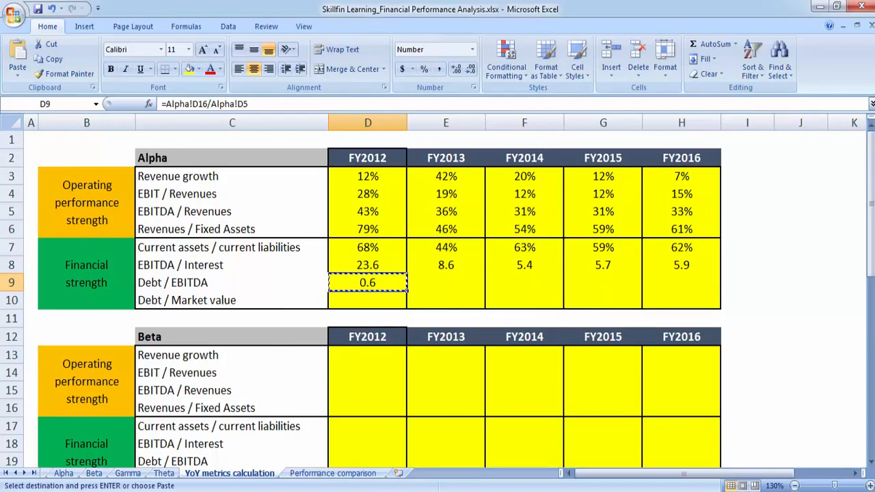
{"action": "key", "text": "Right"}
{"action": "key", "text": "shift+Right"}
{"action": "key", "text": "shift+Right"}
{"action": "key", "text": "shift+Right"}
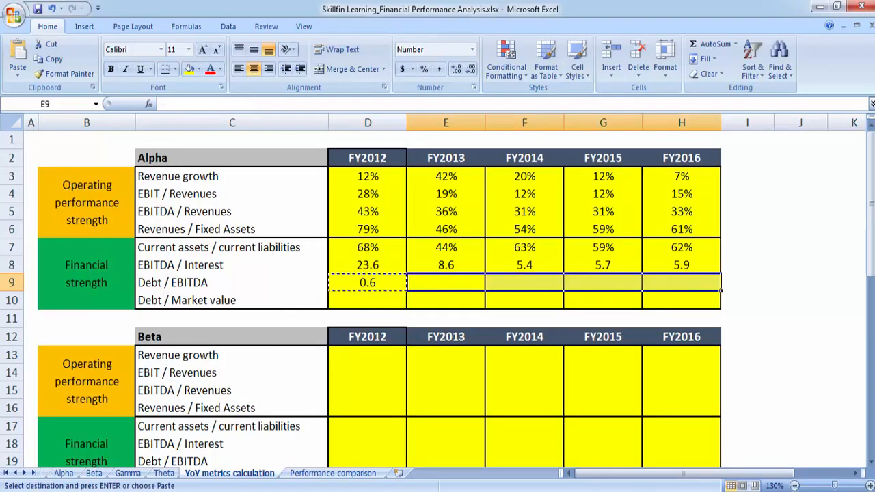
{"action": "key", "text": "ctrl+v"}
{"action": "key", "text": "Escape"}
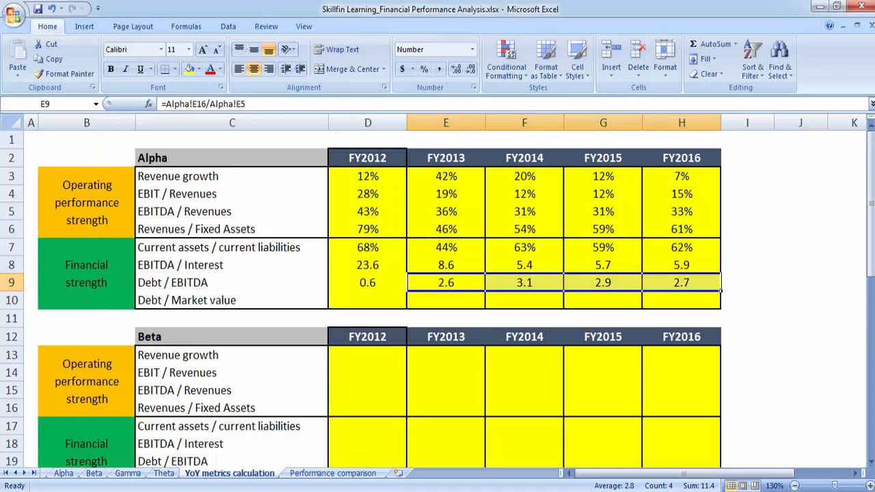
- Calculate Alpha's FY2012 Debt / Market value in D10 as total debt over market capitalization, =Alpha!D16/Alpha!D21
{"action": "left_click", "coordinate": [360, 301]}
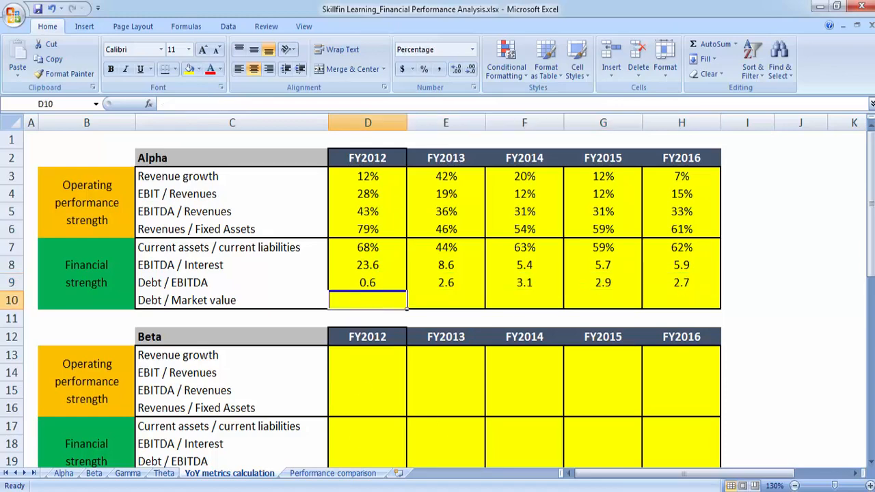
{"action": "type", "text": "="}
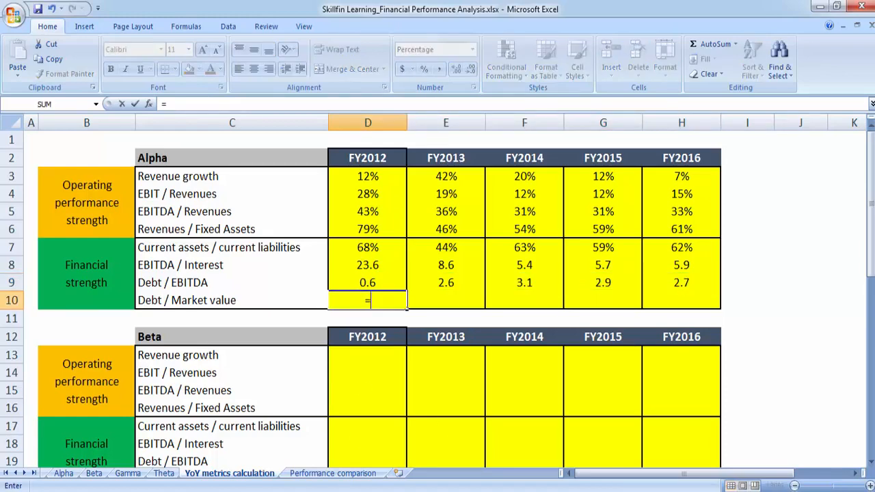
{"action": "left_click", "coordinate": [64, 473]}
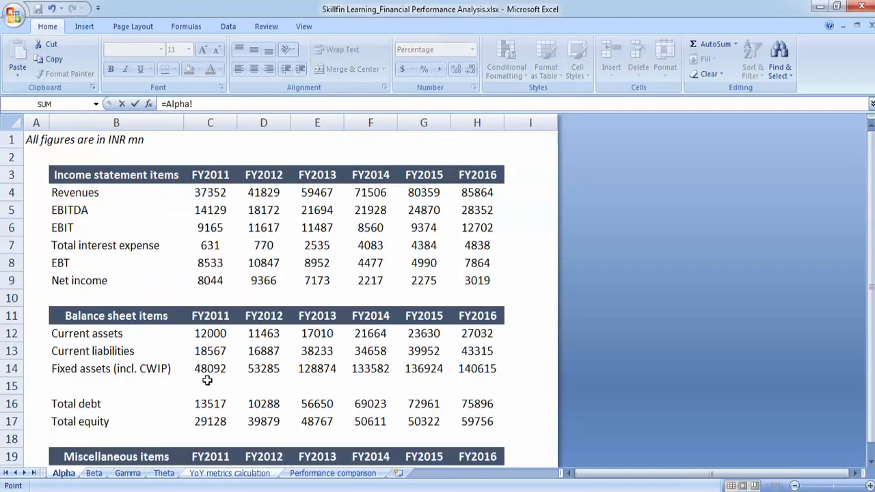
{"action": "left_click", "coordinate": [273, 402]}
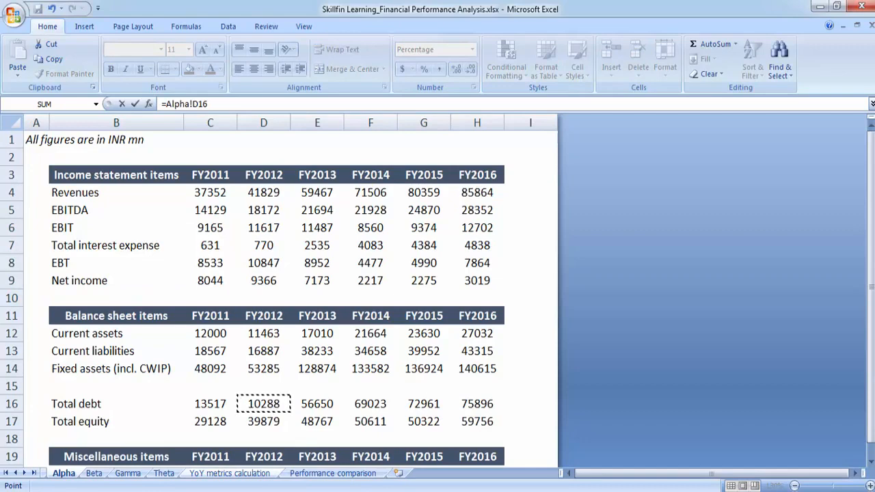
{"action": "type", "text": "/"}
{"action": "scroll", "coordinate": [283, 404], "scroll_direction": "down", "scroll_amount": 1}
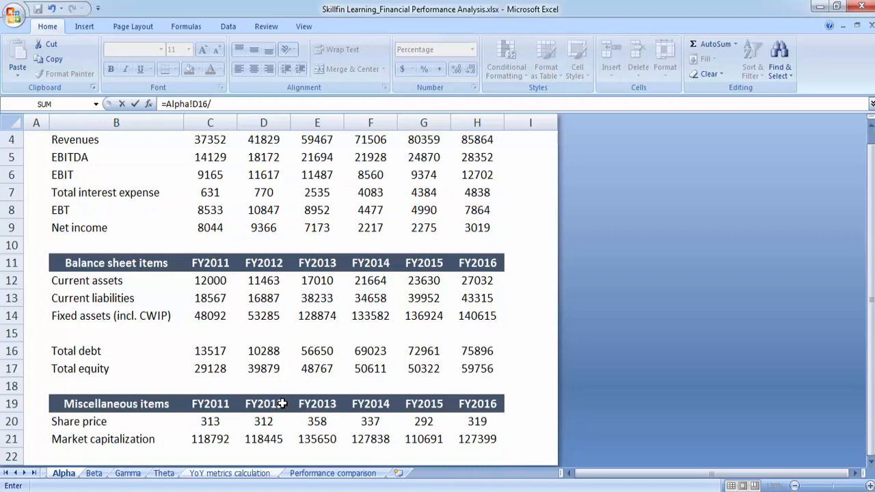
{"action": "left_click", "coordinate": [276, 439]}
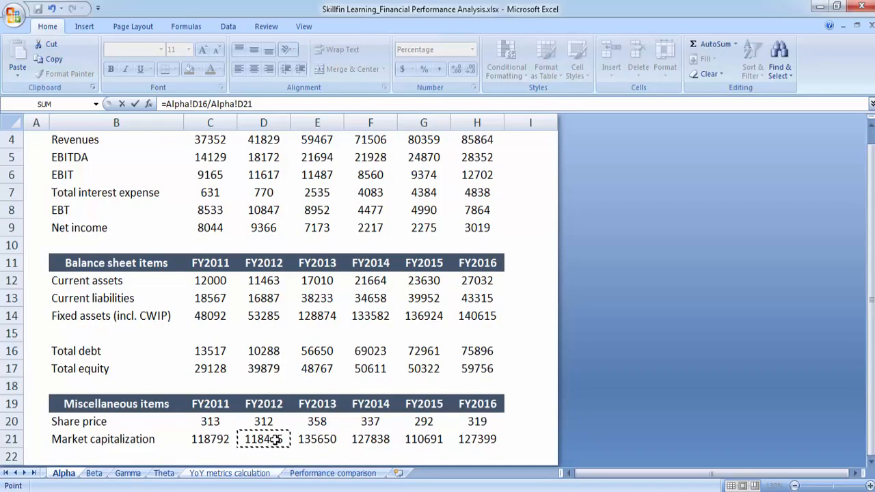
{"action": "key", "text": "Return"}
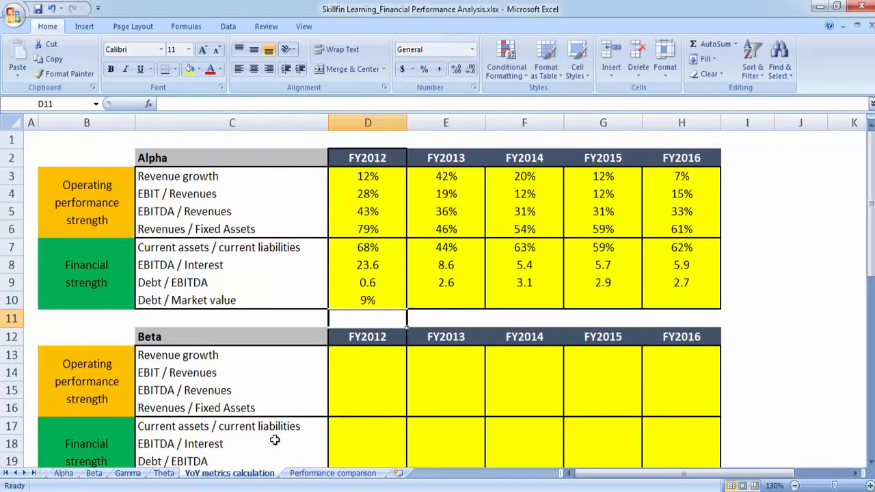
- Copy the Debt / Market value formula from D10 across FY2013 to FY2016 (E10:H10)
{"action": "key", "text": "Up"}
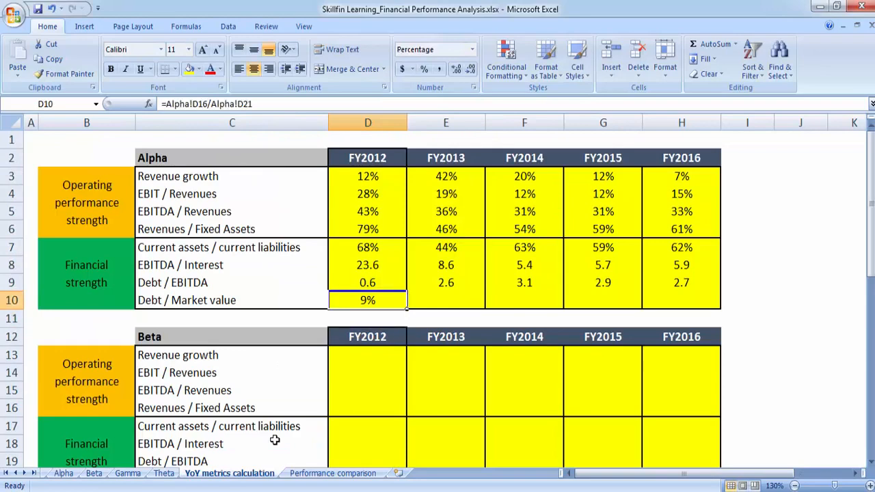
{"action": "key", "text": "ctrl+c"}
{"action": "key", "text": "Right"}
{"action": "key", "text": "shift+Right"}
{"action": "key", "text": "shift+Right"}
{"action": "key", "text": "shift+Right"}
{"action": "key", "text": "ctrl+v"}
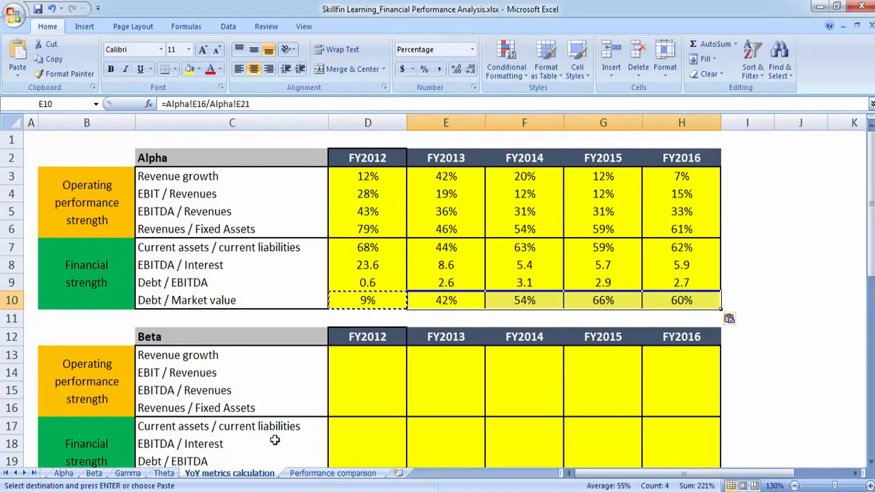
{"action": "key", "text": "Escape"}
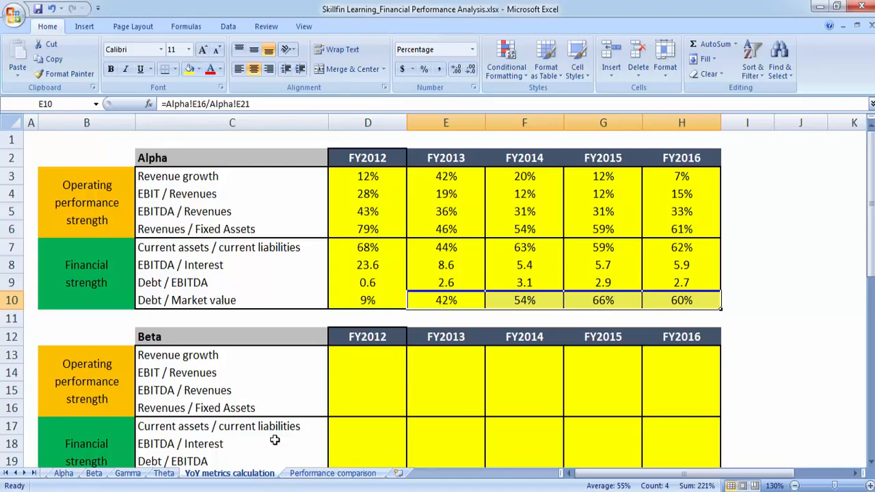
{"action": "left_click", "coordinate": [487, 491]}
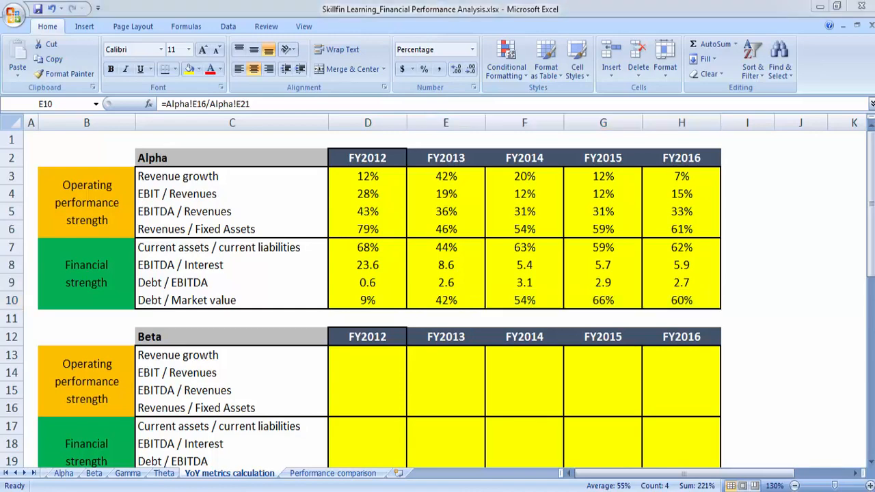